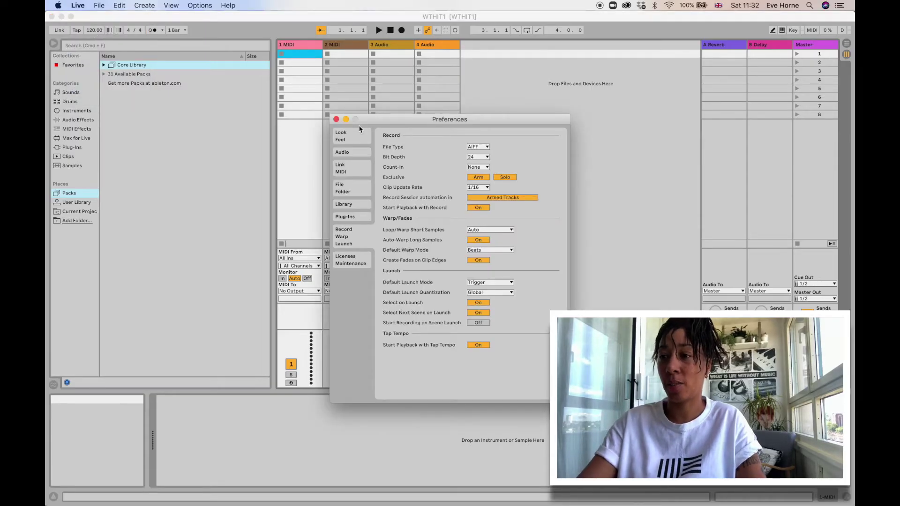
# - Drag the Preferences window up and to the left over the session
pyautogui.moveTo(391, 120); pyautogui.dragTo(307, 89)
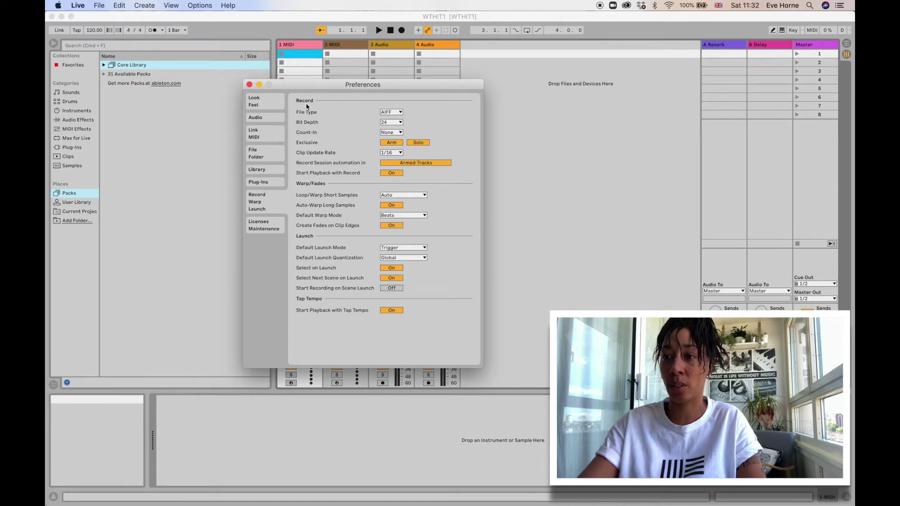
# - Show the Look/Feel page and view the Default Track Color swatch choices
pyautogui.click(264, 102)
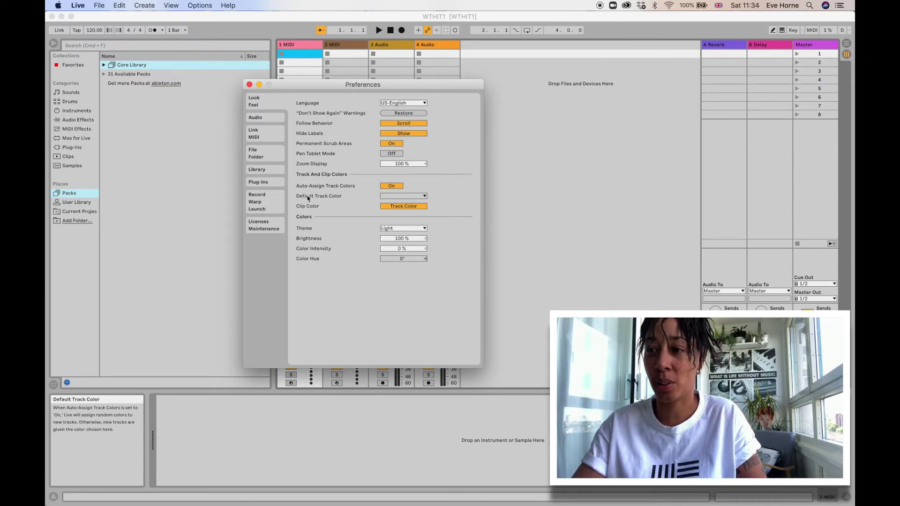
pyautogui.click(424, 197)
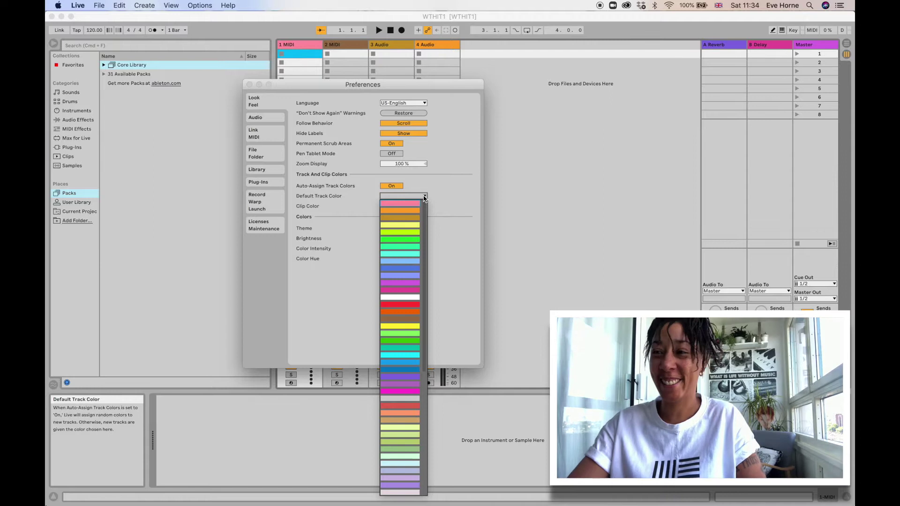
# - Close the Default Track Color swatch list without picking a colour
pyautogui.click(424, 198)
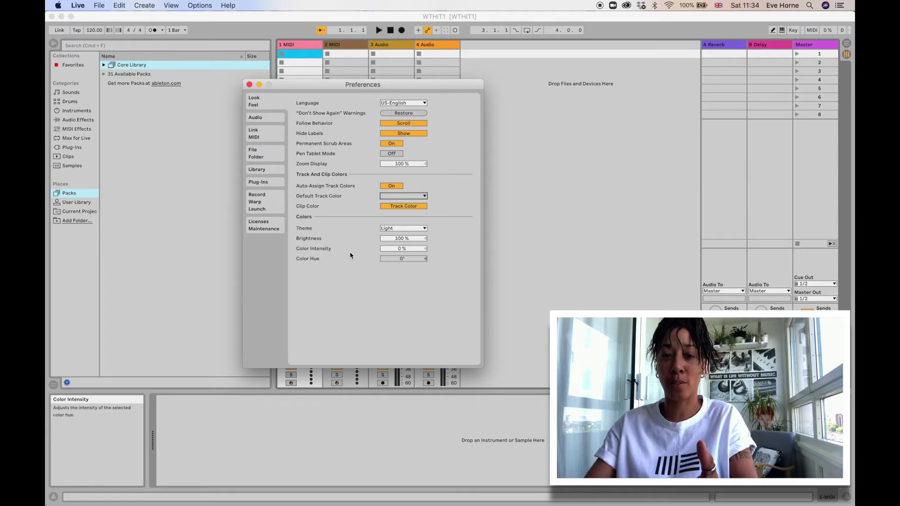
# - Try the Mid Light, Mid Dark, Dark and That Dark-BP themes in turn
pyautogui.click(425, 228)
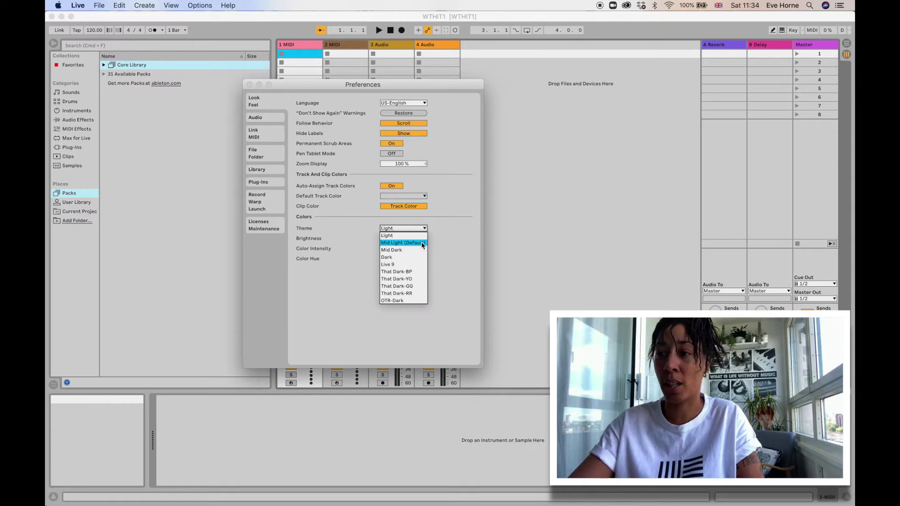
pyautogui.click(422, 242)
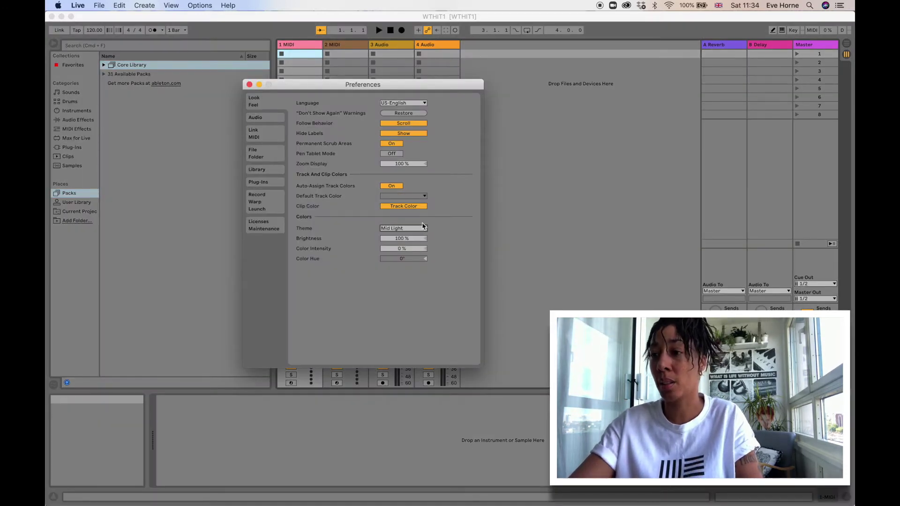
pyautogui.click(424, 228)
pyautogui.click(419, 250)
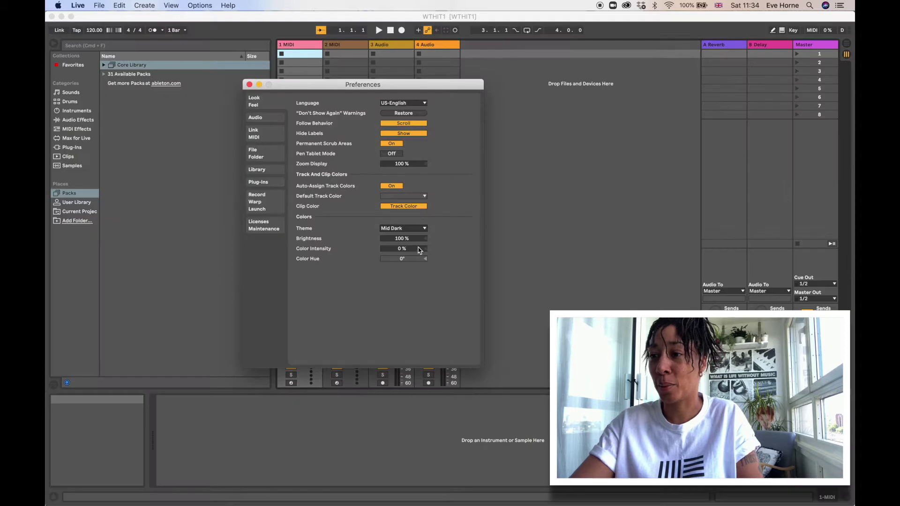
pyautogui.click(425, 229)
pyautogui.click(419, 259)
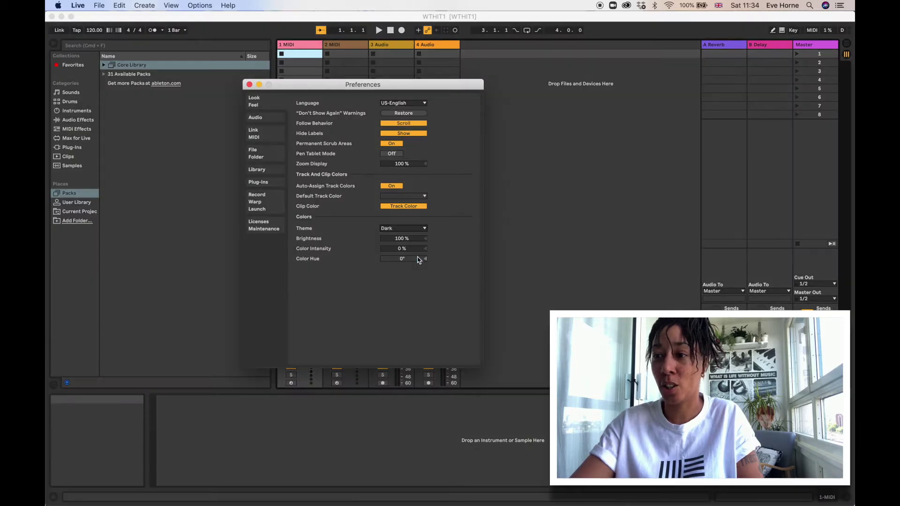
pyautogui.click(425, 228)
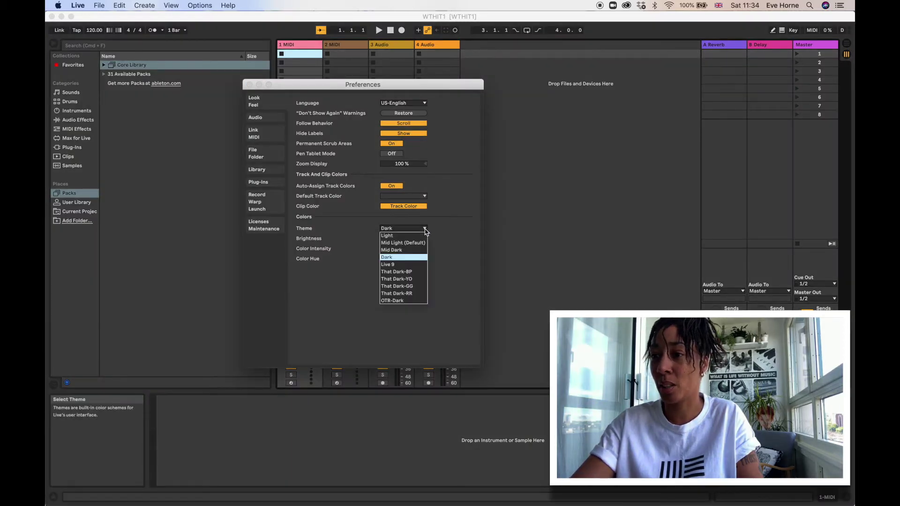
pyautogui.click(419, 273)
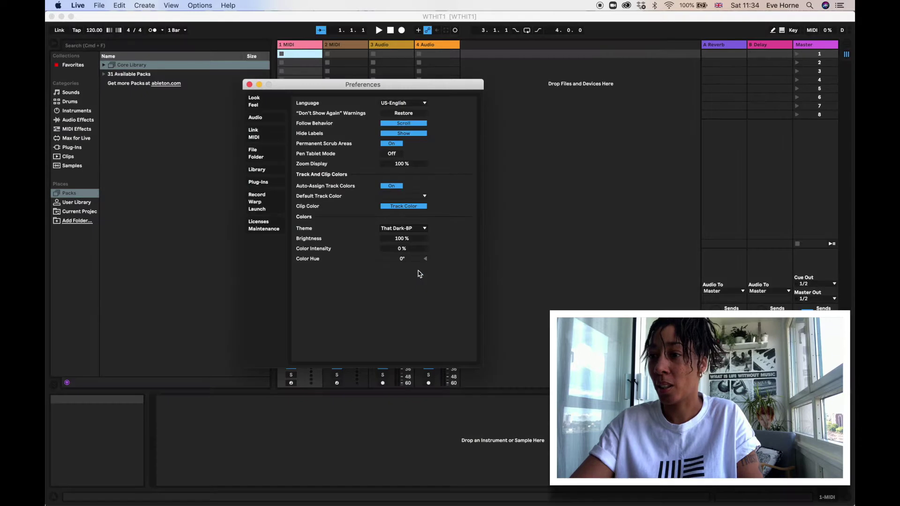
# - Switch the theme back to Mid Dark, reset it to Light, then show Audio preferences
pyautogui.click(425, 229)
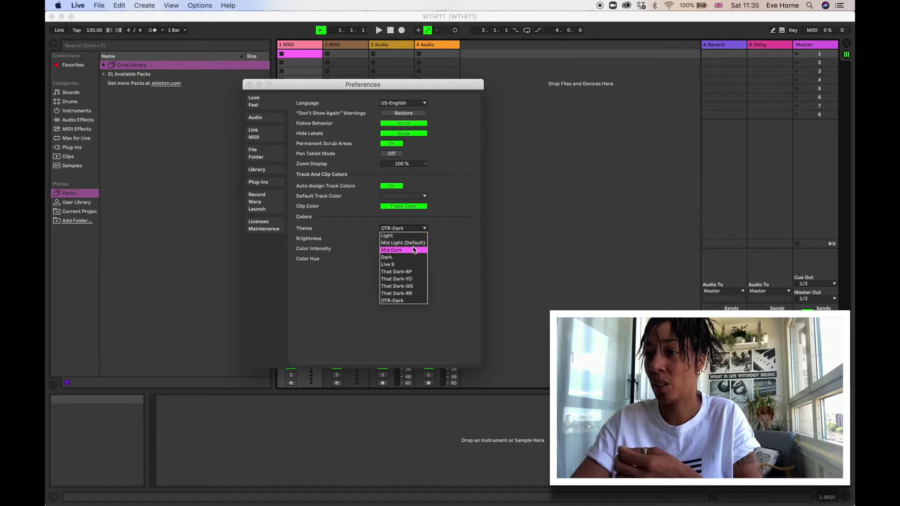
pyautogui.click(414, 250)
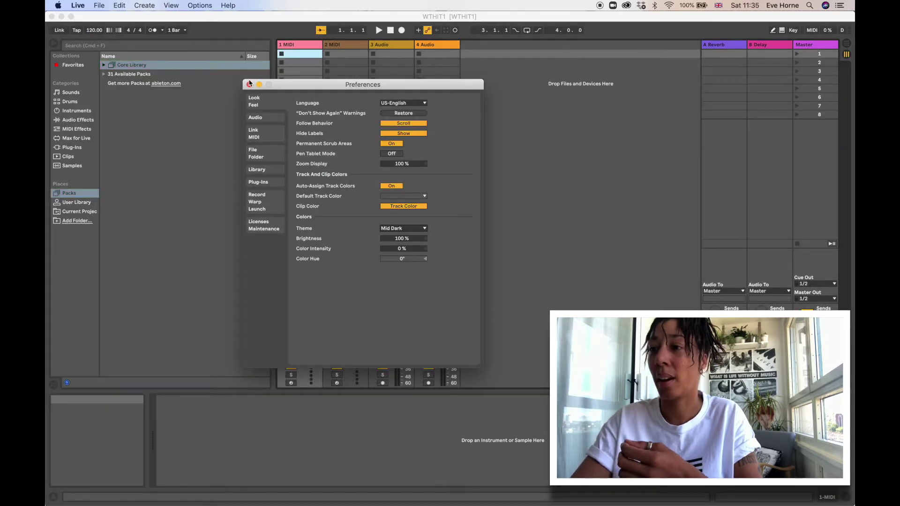
pyautogui.click(414, 228)
pyautogui.click(420, 240)
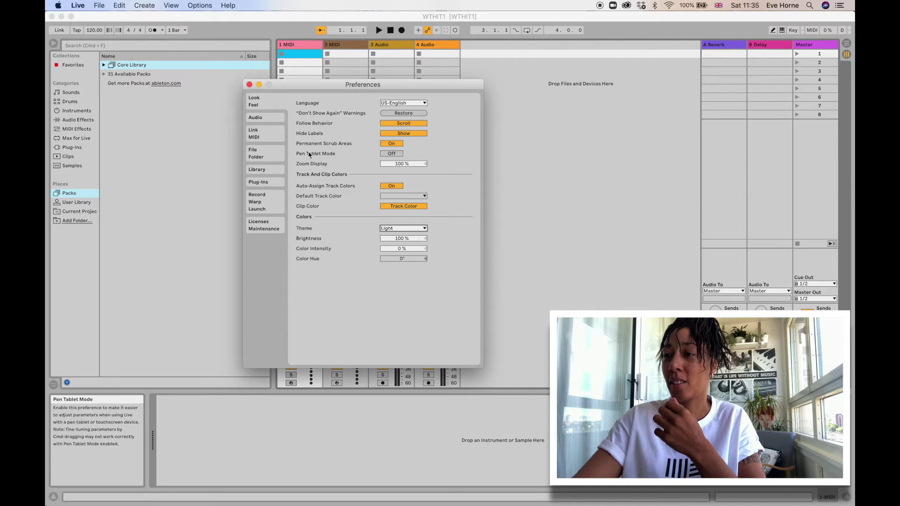
pyautogui.click(272, 117)
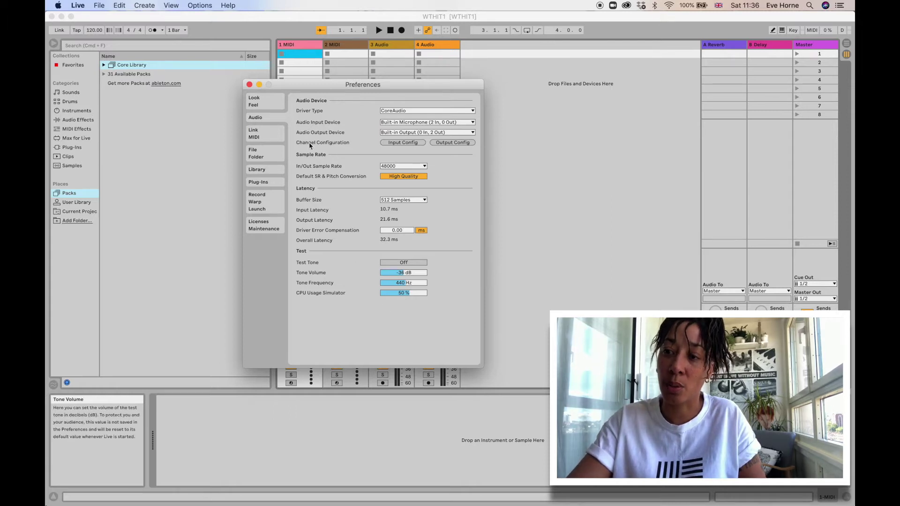
# - Show the Link/MIDI page with the six control surface slots
pyautogui.click(279, 135)
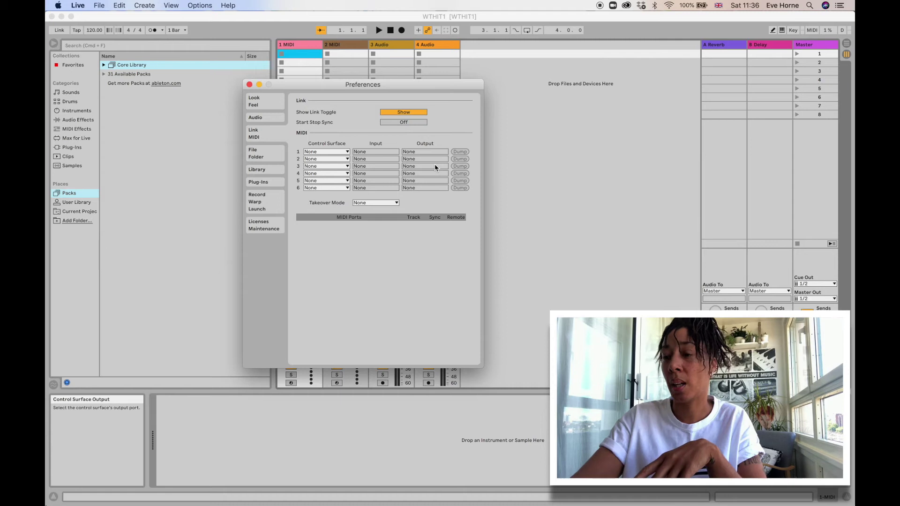
# - Show the File/Folder page with temporary folder and decoding cache settings
pyautogui.click(263, 154)
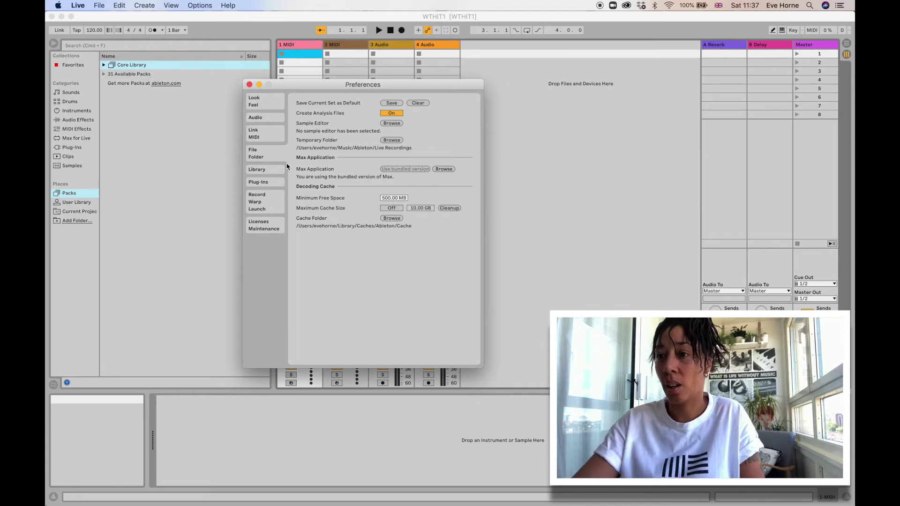
pyautogui.click(271, 173)
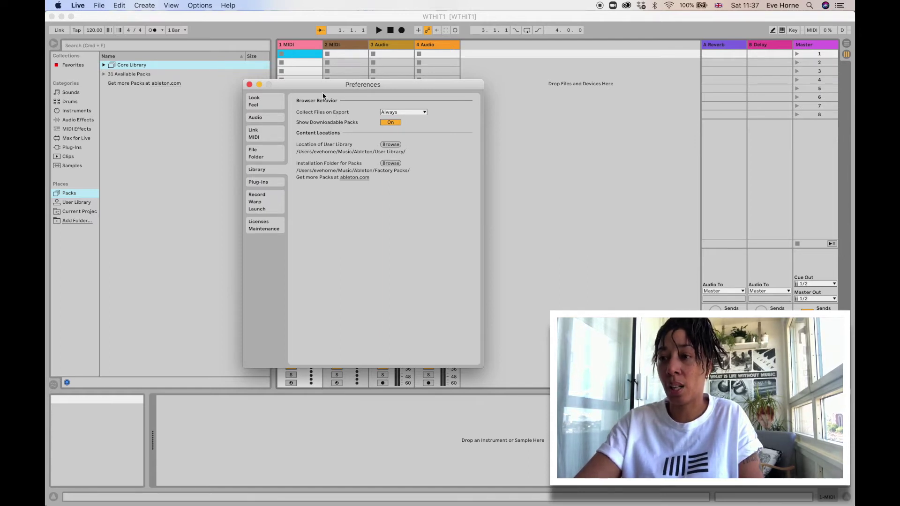
pyautogui.click(422, 112)
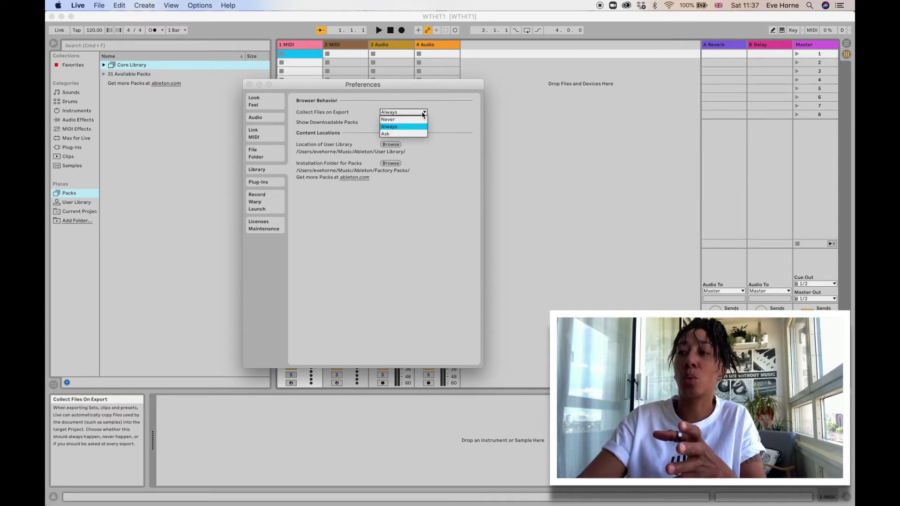
pyautogui.click(449, 119)
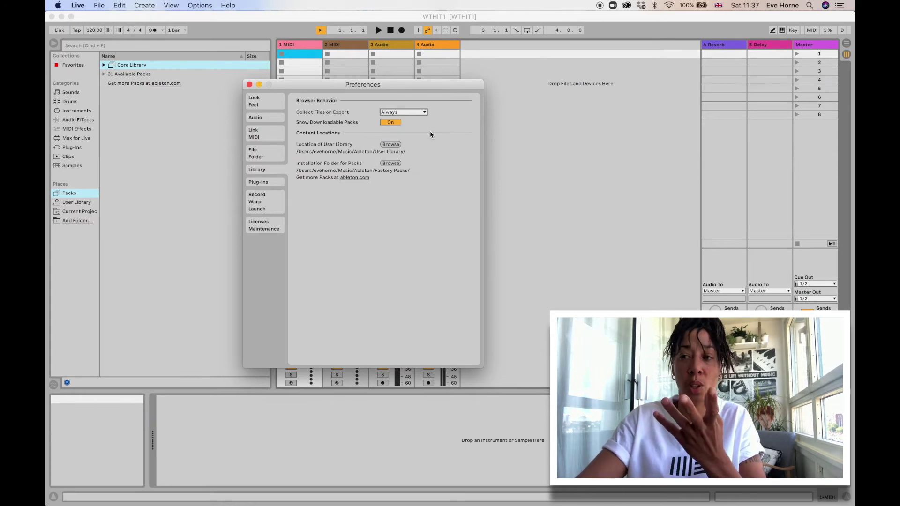
pyautogui.click(404, 112)
pyautogui.click(359, 125)
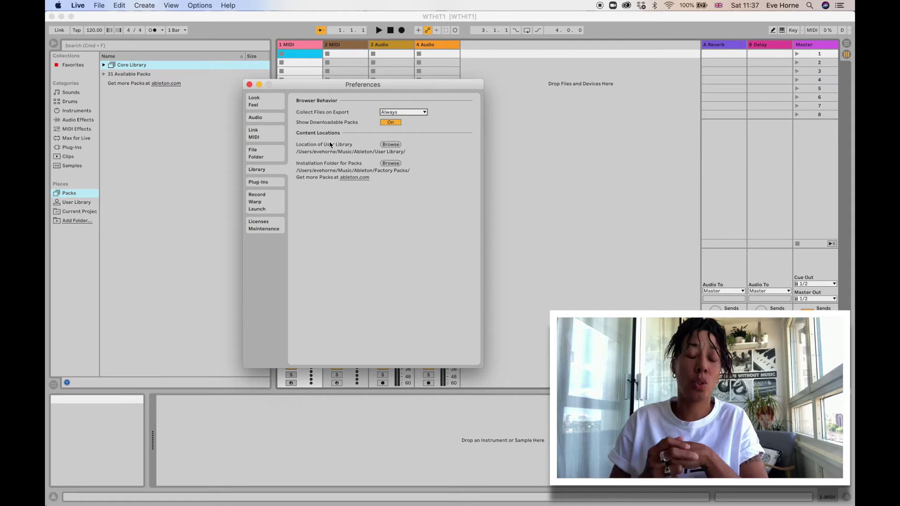
# - Show the Plug-Ins page with plug-in sources and window options
pyautogui.click(263, 182)
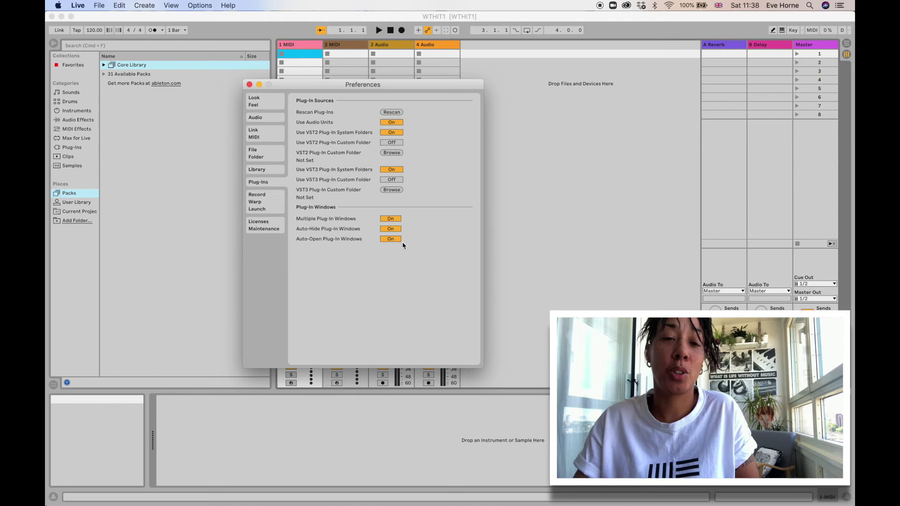
# - Show the Record/Warp/Launch page and view the Loop/Warp Short Samples choices
pyautogui.click(276, 205)
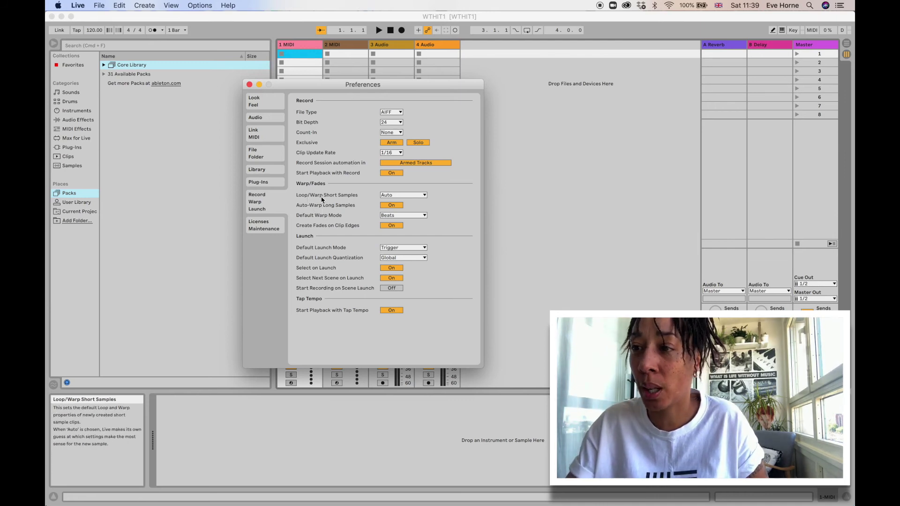
pyautogui.click(424, 195)
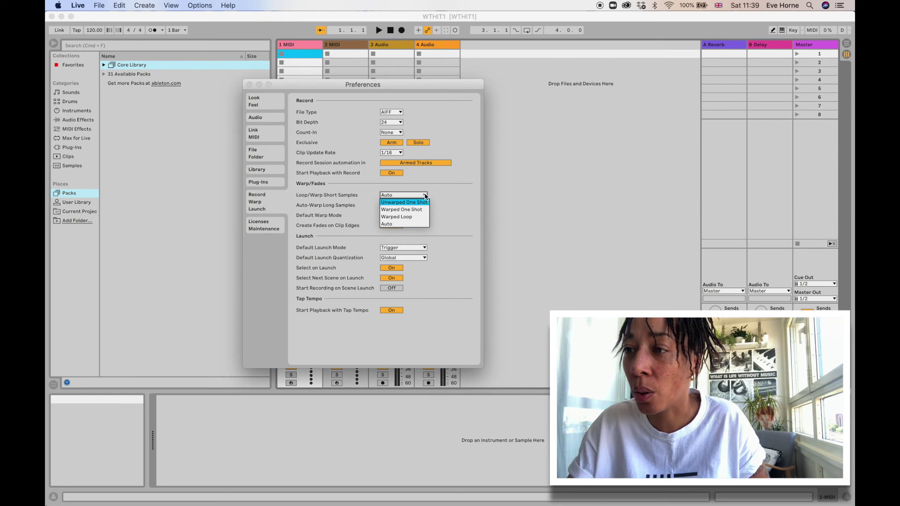
pyautogui.click(425, 196)
pyautogui.moveTo(368, 211)
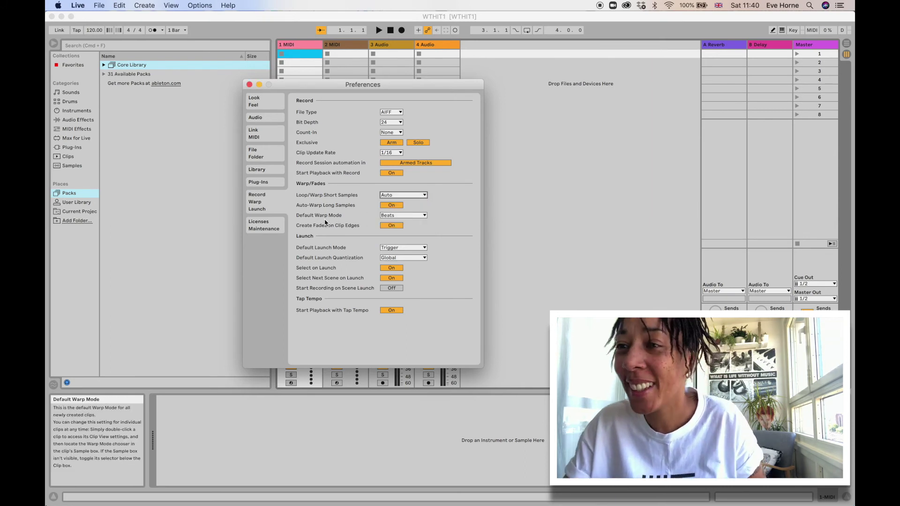
pyautogui.click(417, 216)
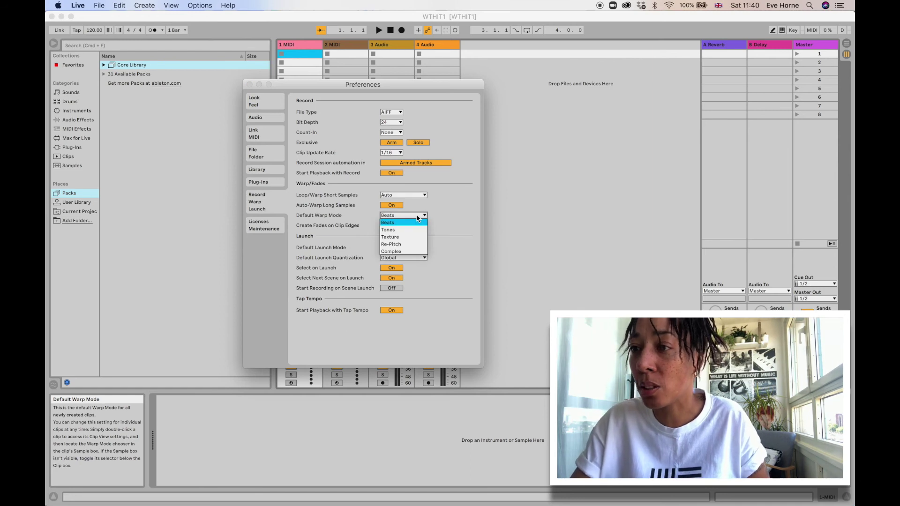
pyautogui.click(417, 217)
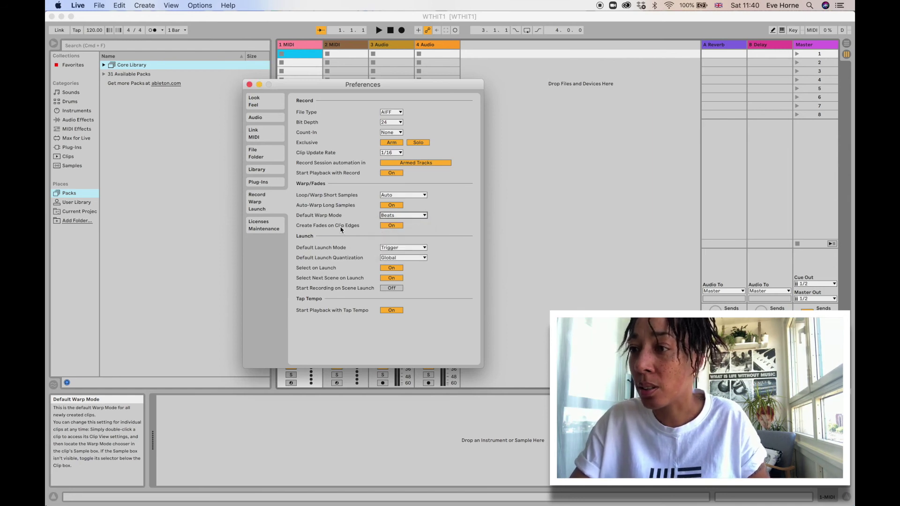
pyautogui.moveTo(341, 228)
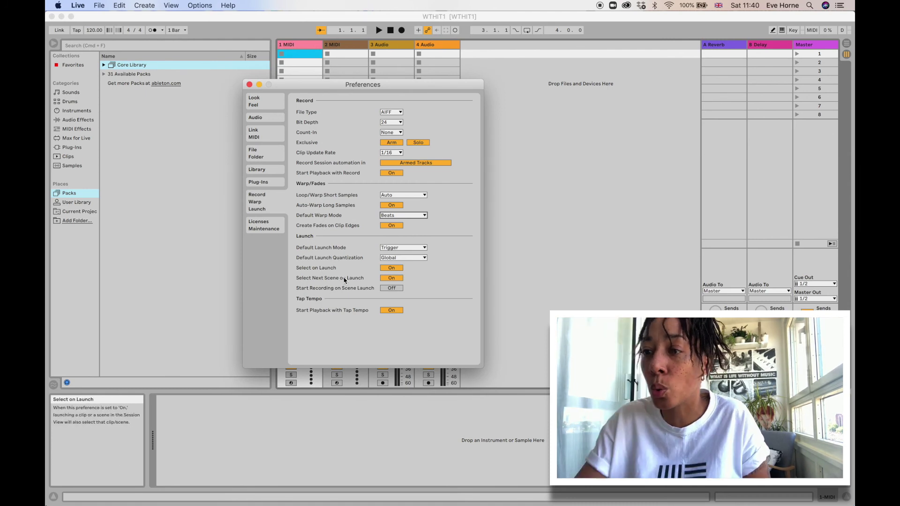
pyautogui.click(424, 248)
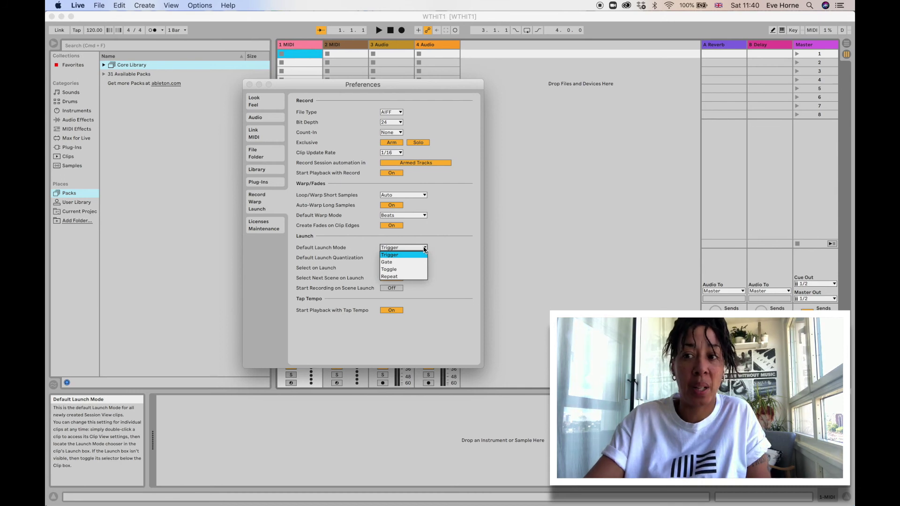
pyautogui.click(424, 250)
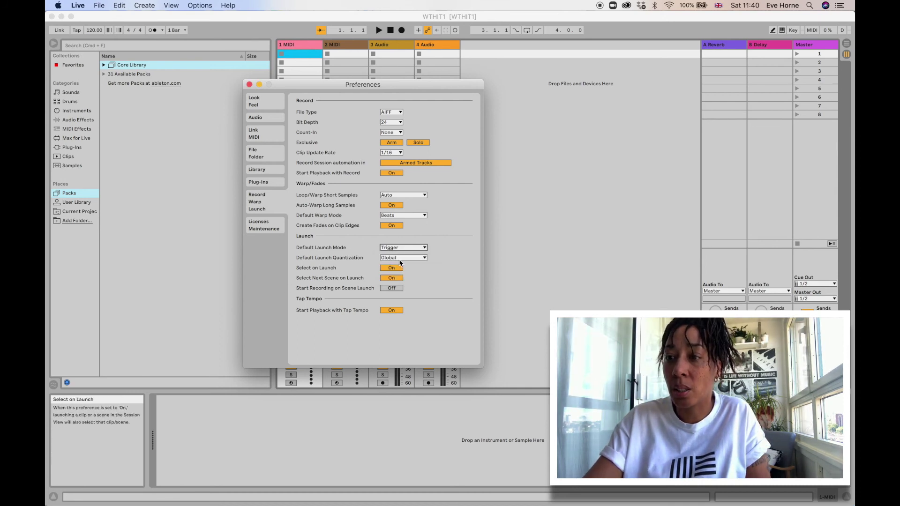
pyautogui.click(424, 248)
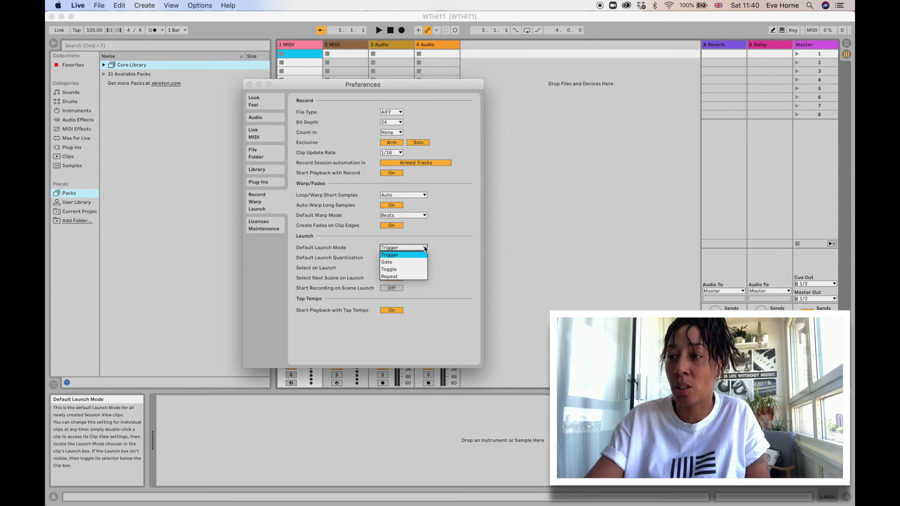
pyautogui.click(433, 250)
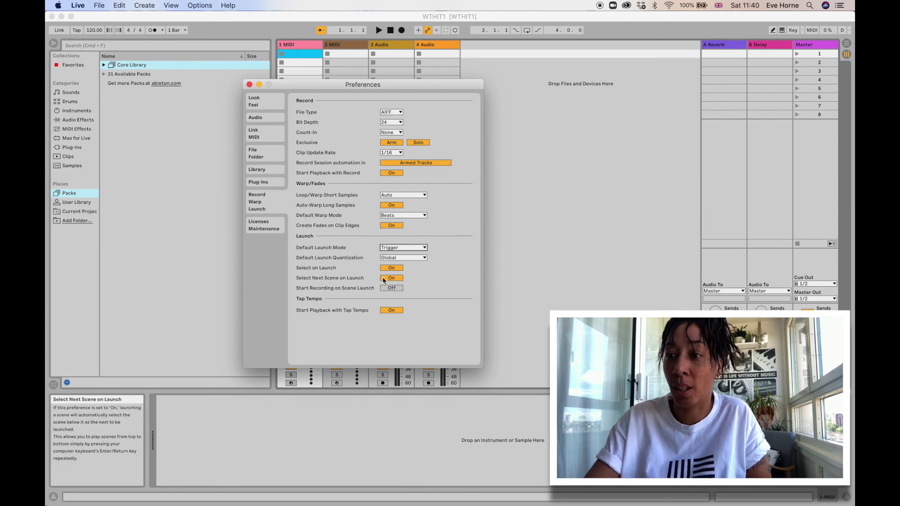
# - Show the Licenses/Maintenance page with authorization and update settings
pyautogui.click(271, 220)
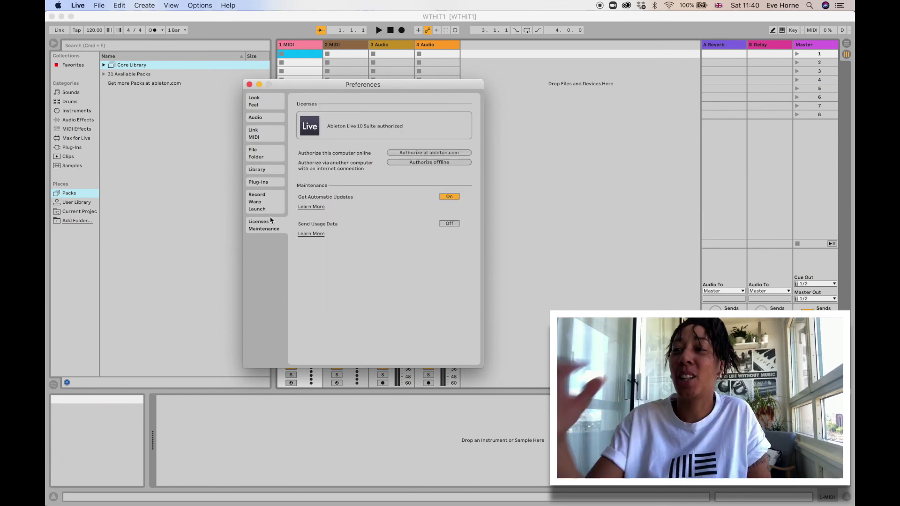